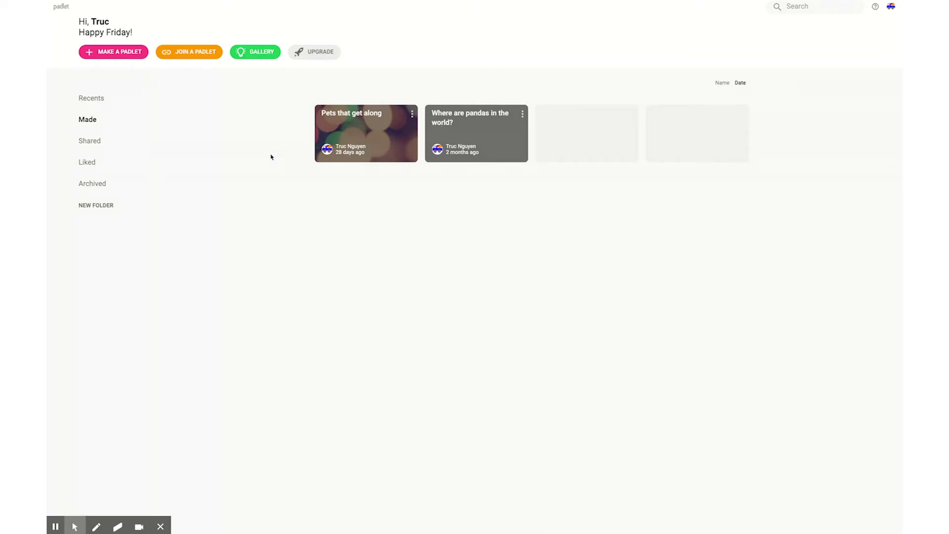
# Back out of making a padlet and open the 'Where are pandas in the world?' padlet
pyautogui.click(127, 54)
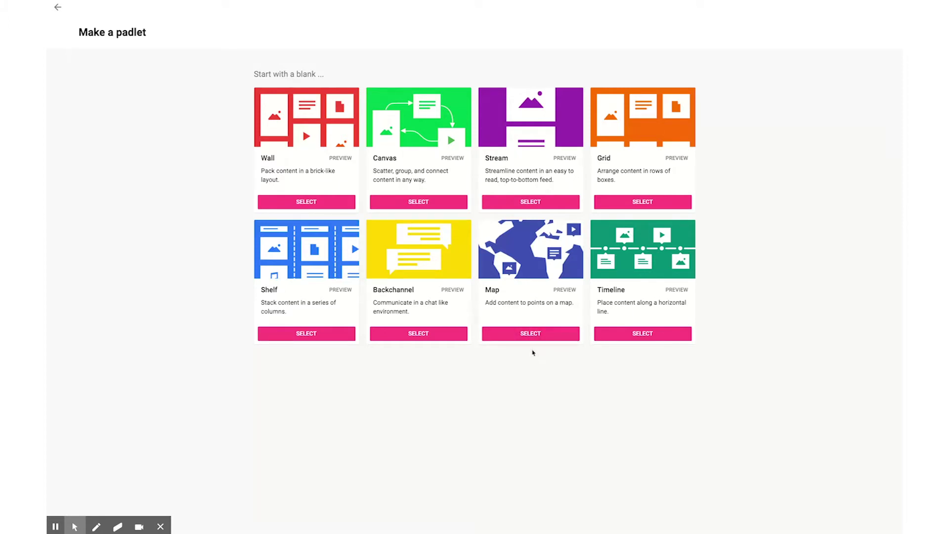
pyautogui.click(58, 7)
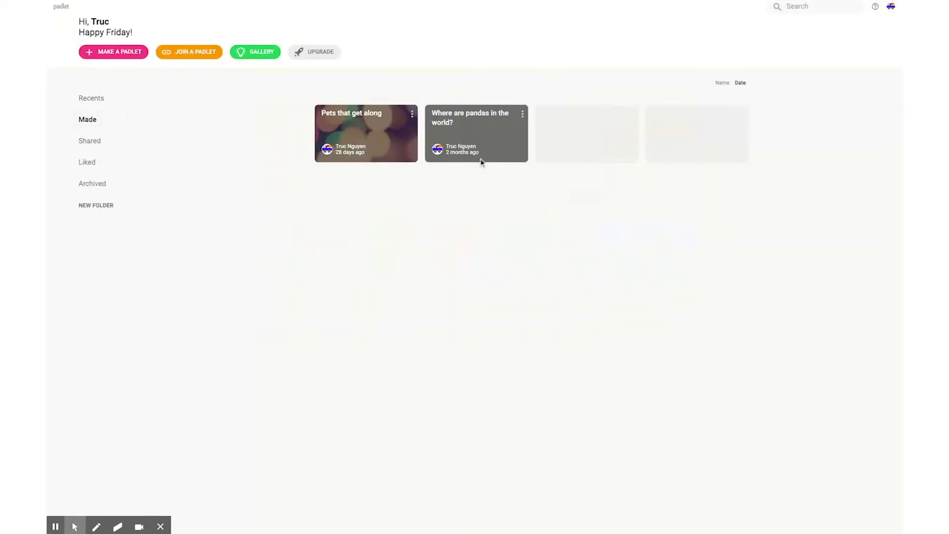
pyautogui.click(489, 149)
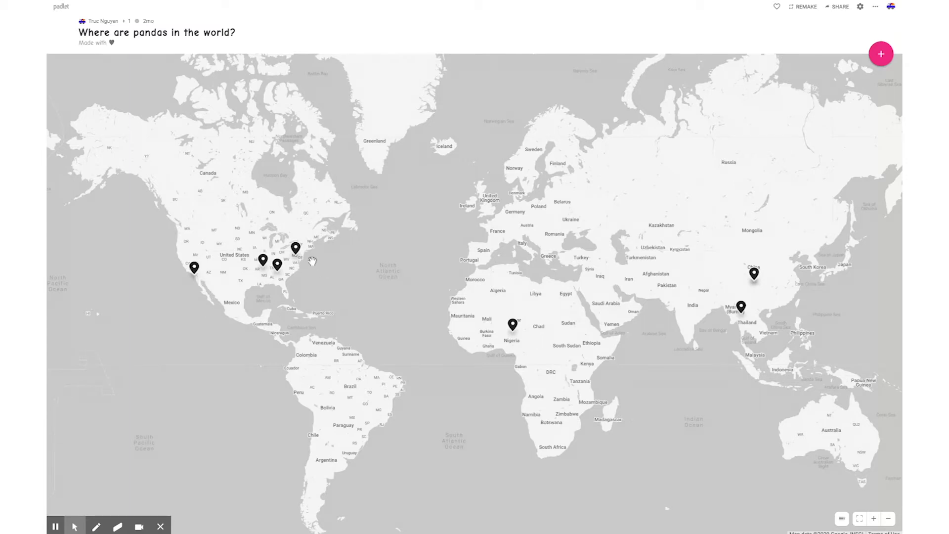
# View the Washington DC, Zoo Atlanta, Panda Trek San Diego and Chengdu panda posts
pyautogui.click(297, 251)
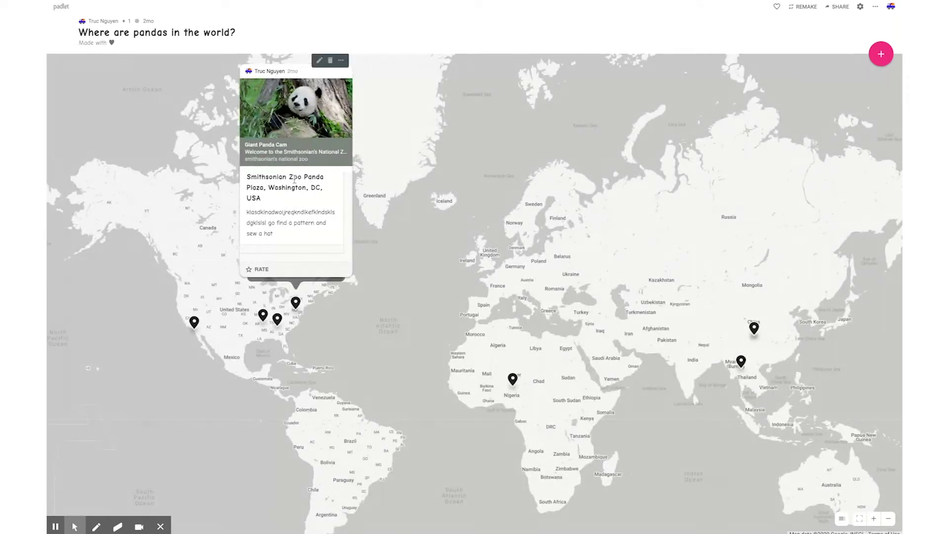
pyautogui.click(278, 320)
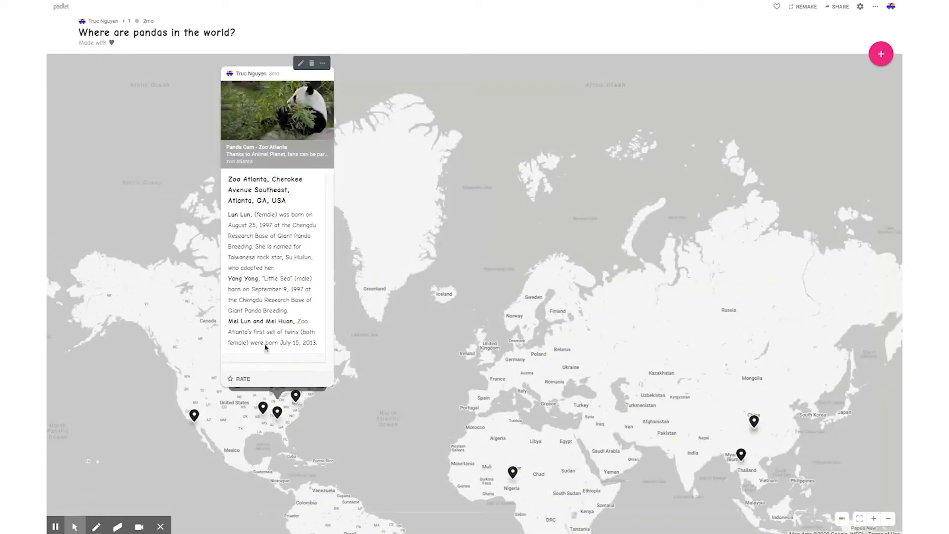
pyautogui.click(194, 415)
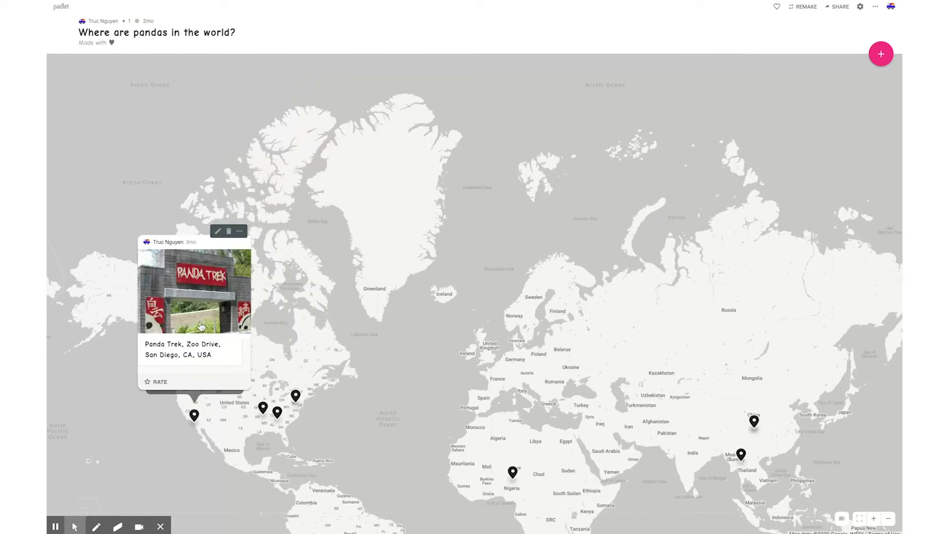
pyautogui.click(519, 456)
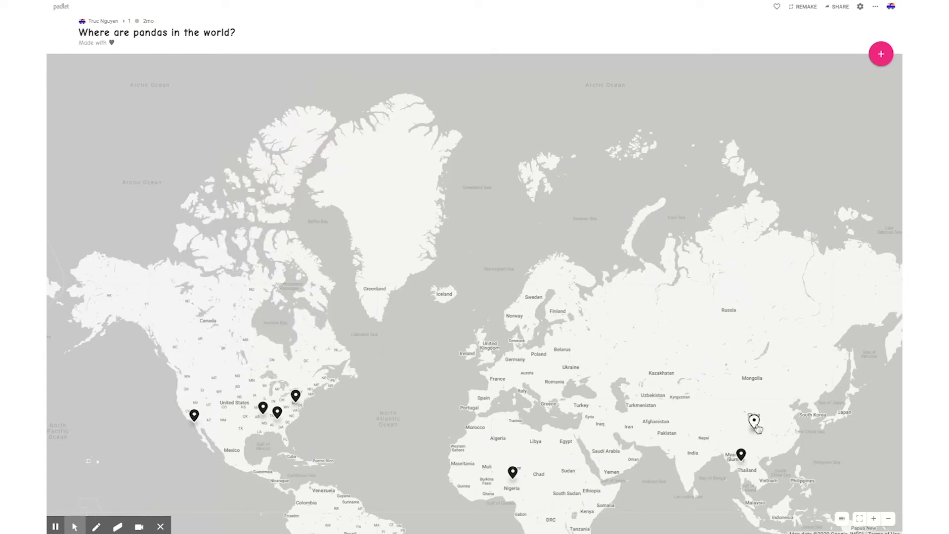
pyautogui.click(755, 423)
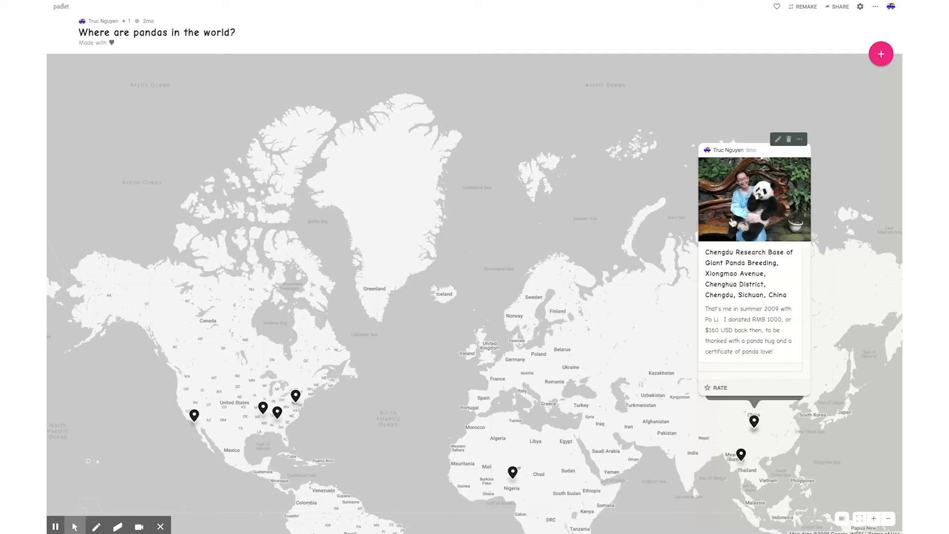
pyautogui.moveTo(753, 215)
pyautogui.click(541, 235)
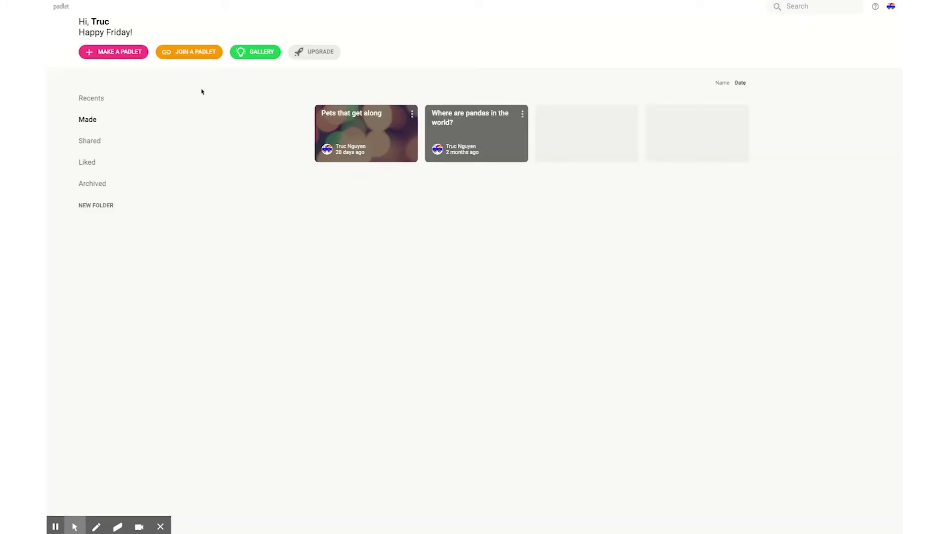
# Create a new padlet from the Map template
pyautogui.click(108, 54)
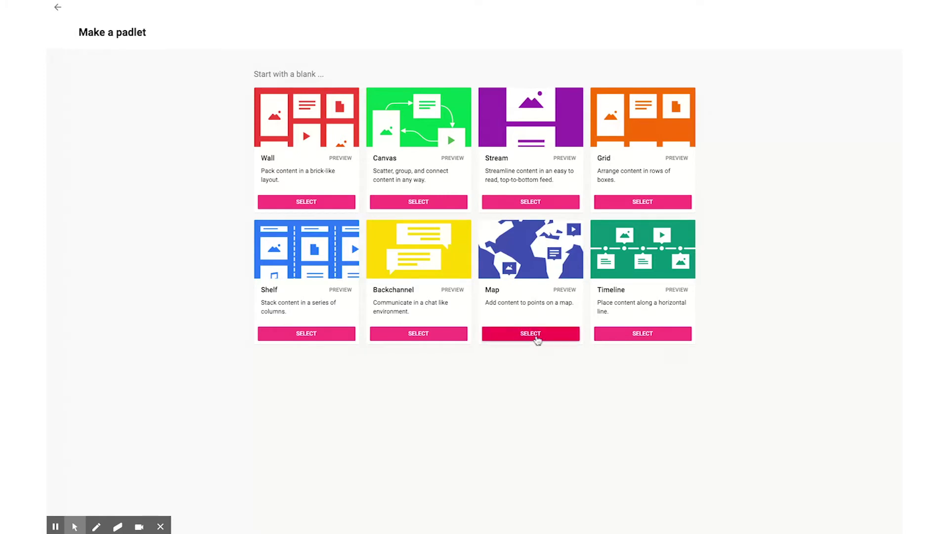
pyautogui.click(537, 335)
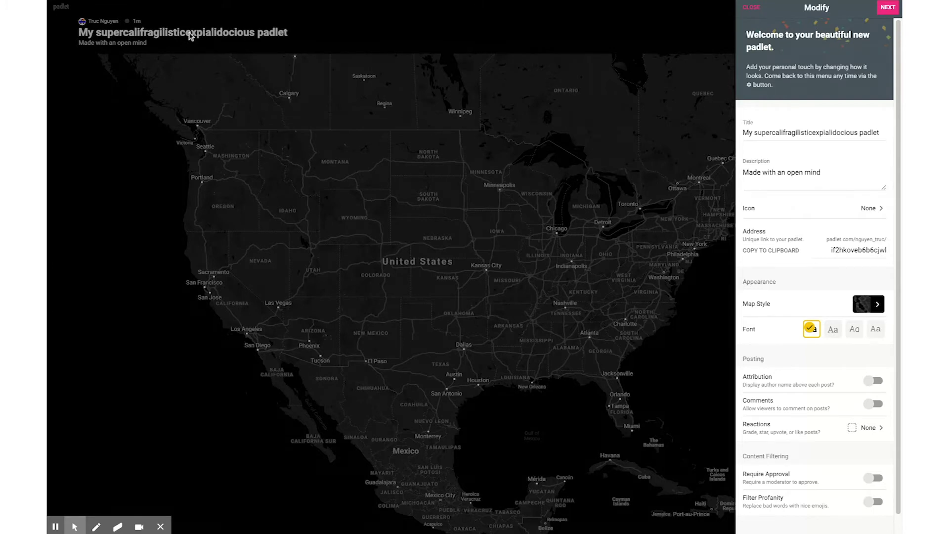
pyautogui.click(797, 131)
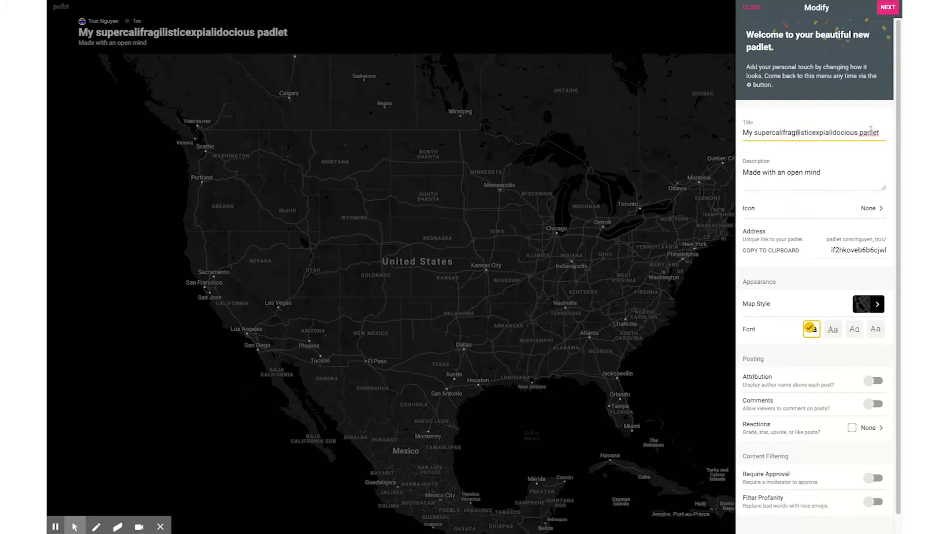
# Retitle the padlet 'Turtles of the World' and select the address to replace
pyautogui.moveTo(880, 133); pyautogui.dragTo(741, 134)
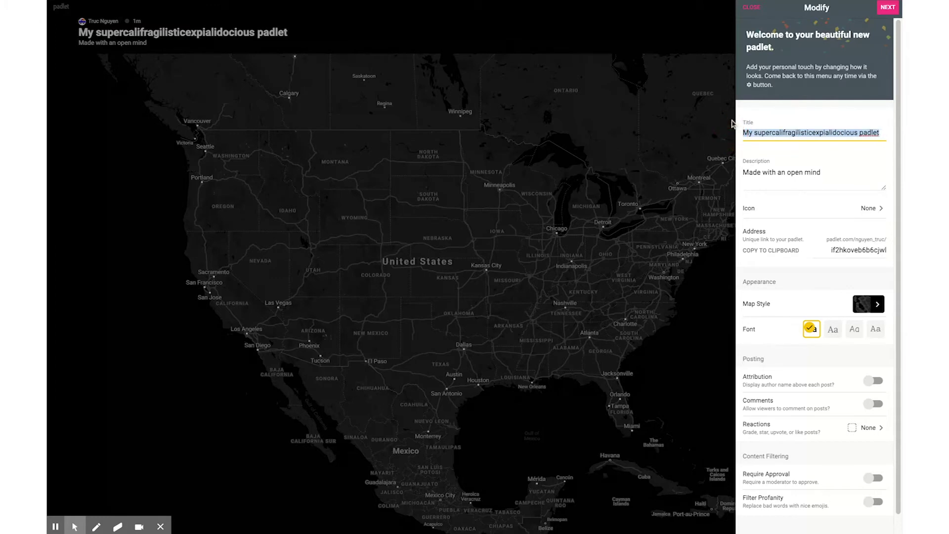
pyautogui.write('Turtles of the ')
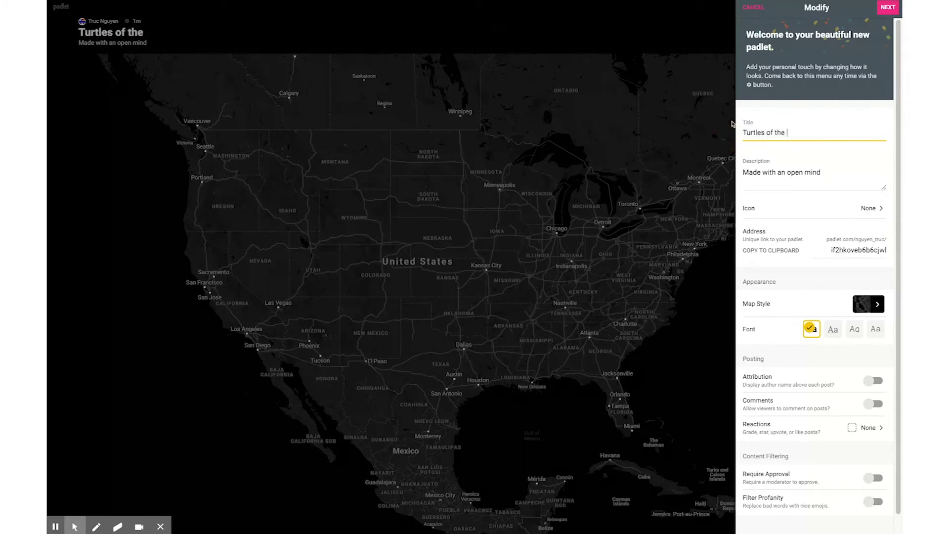
pyautogui.write('World!')
pyautogui.press('BackSpace')
pyautogui.click(862, 247)
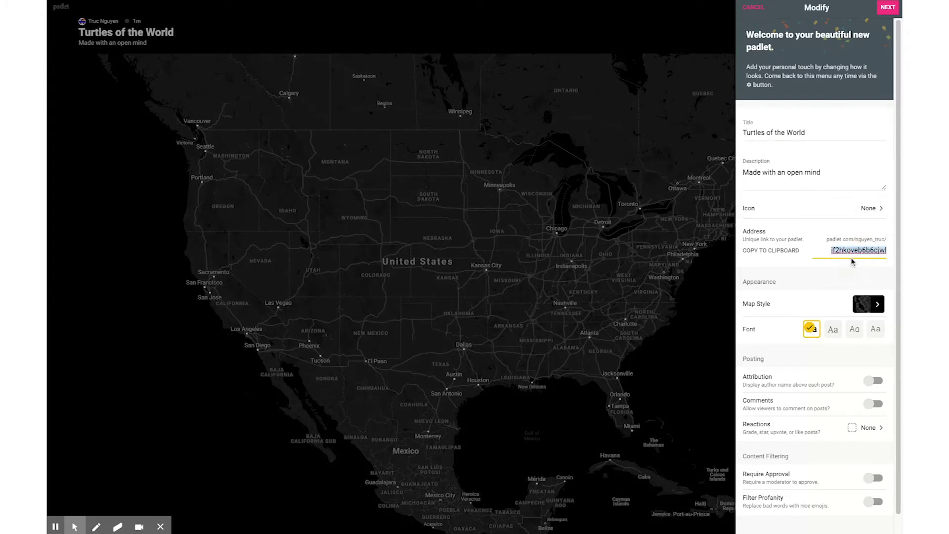
pyautogui.write('tut')
pyautogui.write('rtles')
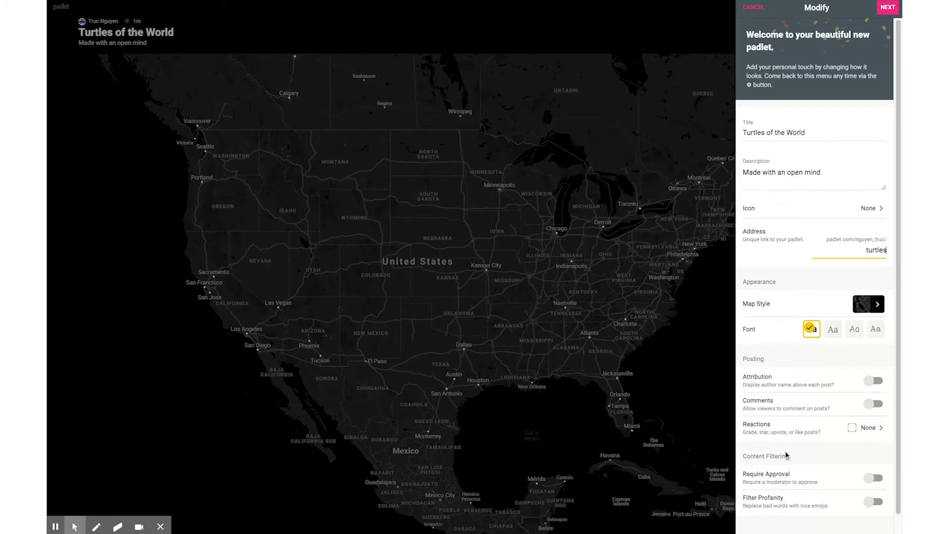
# Turn on Attribution and Comments, and set Reactions to Star ratings
pyautogui.click(872, 384)
pyautogui.click(872, 404)
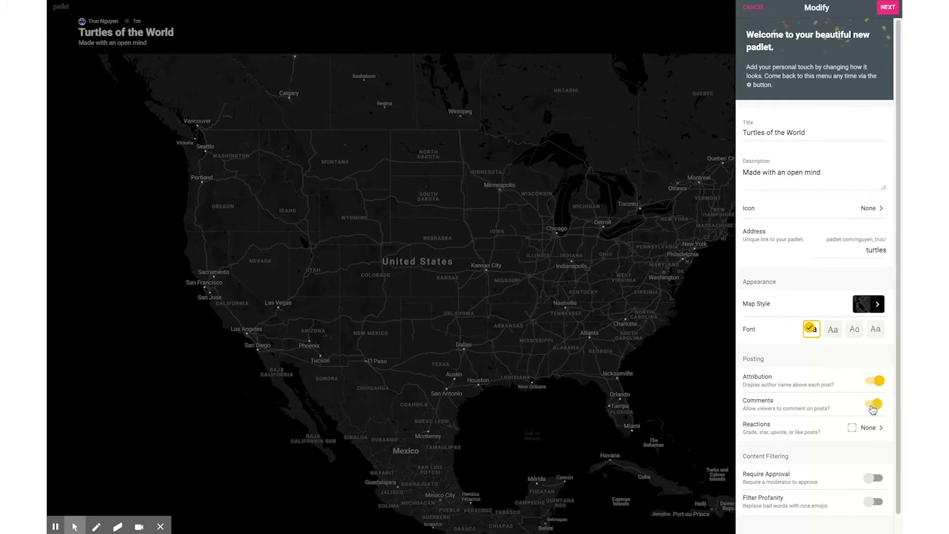
pyautogui.click(814, 429)
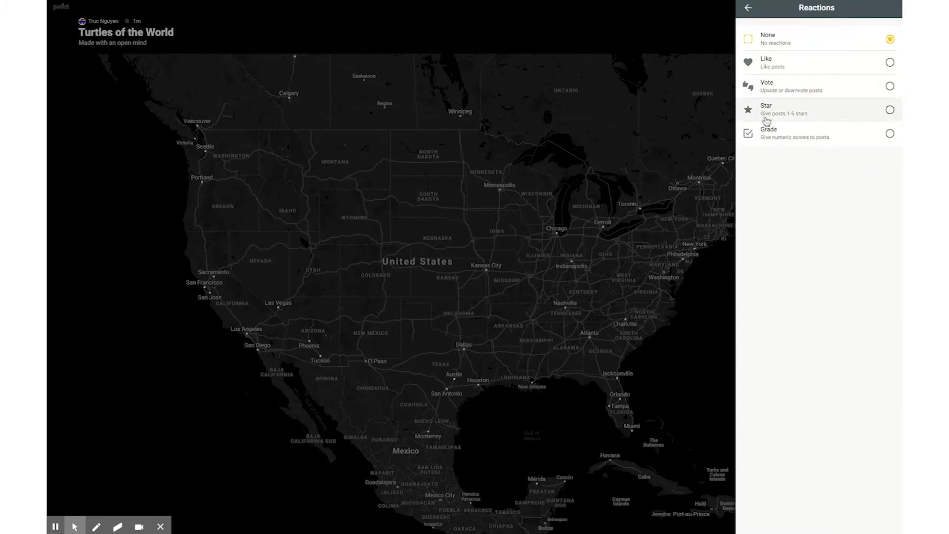
pyautogui.click(772, 113)
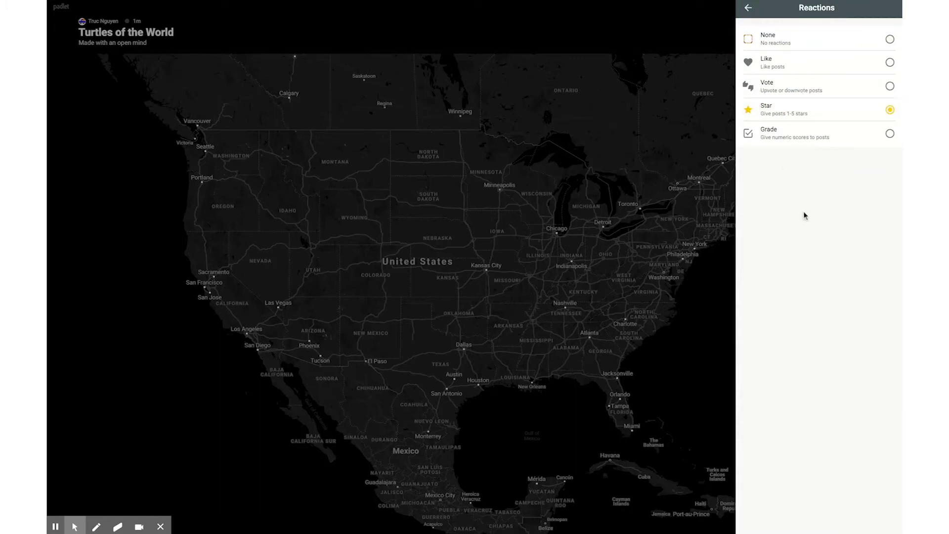
pyautogui.click(747, 7)
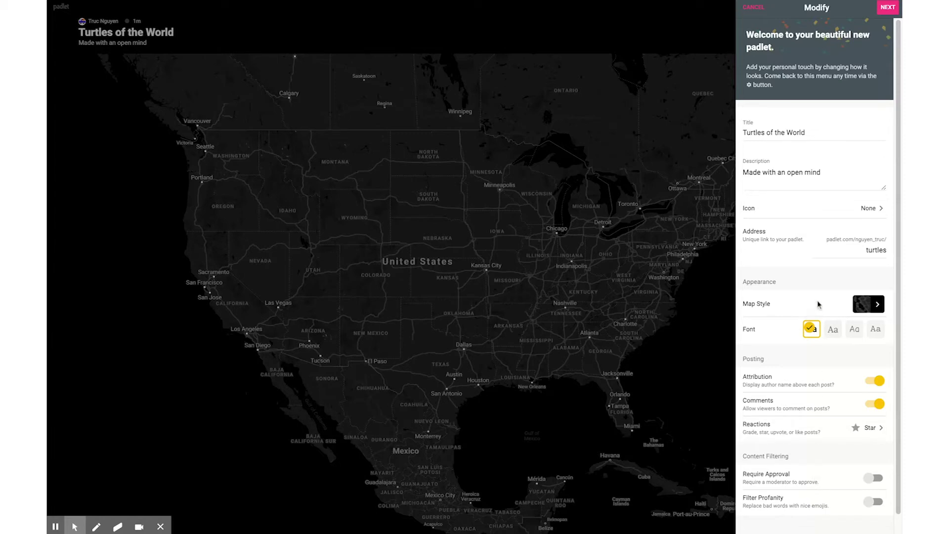
# Set the map style to The Usual and move on with NEXT
pyautogui.click(863, 308)
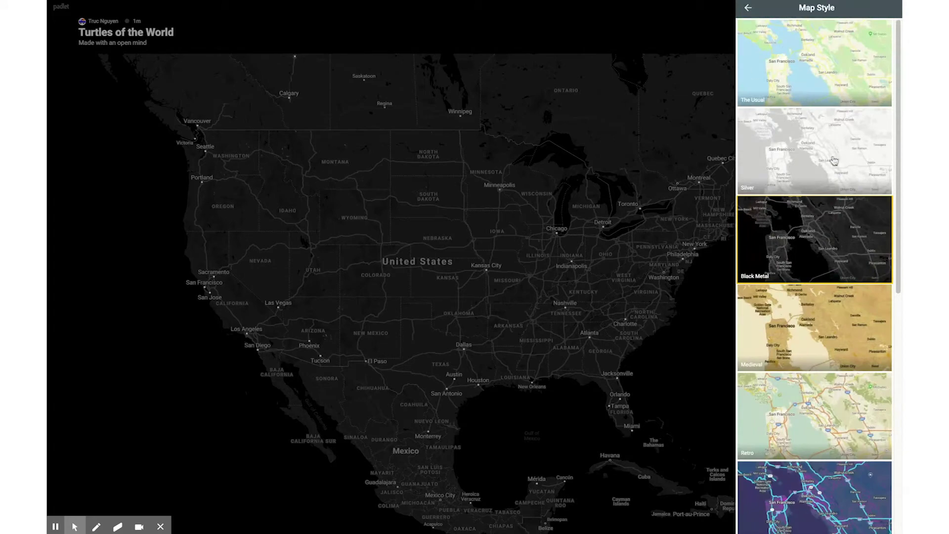
pyautogui.scroll(-2, 808, 289)
pyautogui.scroll(-2, 808, 289)
pyautogui.scroll(-1, 807, 297)
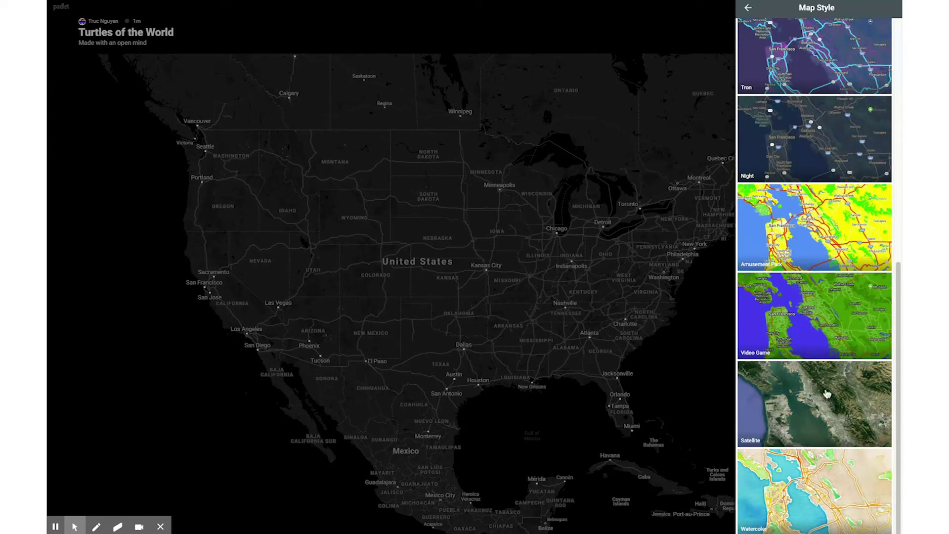
pyautogui.scroll(5, 822, 313)
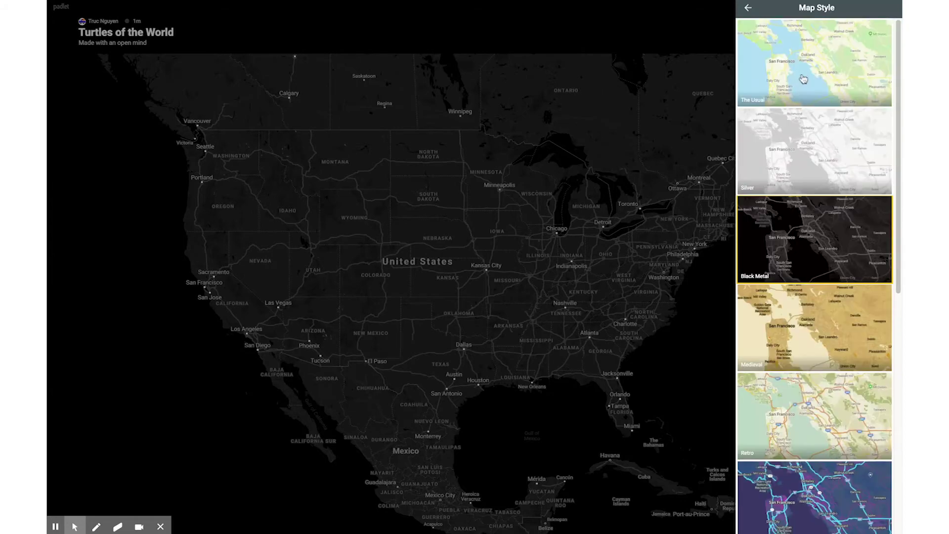
pyautogui.click(803, 80)
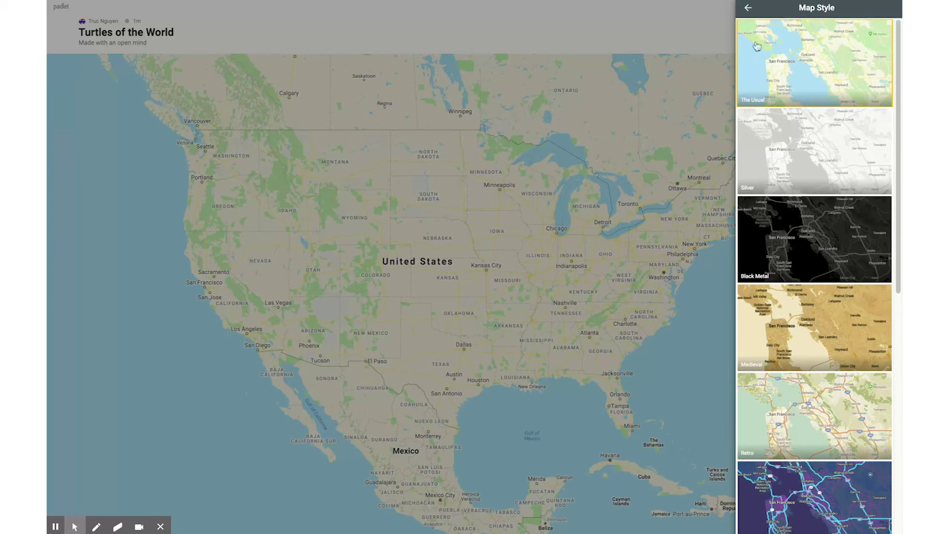
pyautogui.click(749, 9)
pyautogui.click(882, 9)
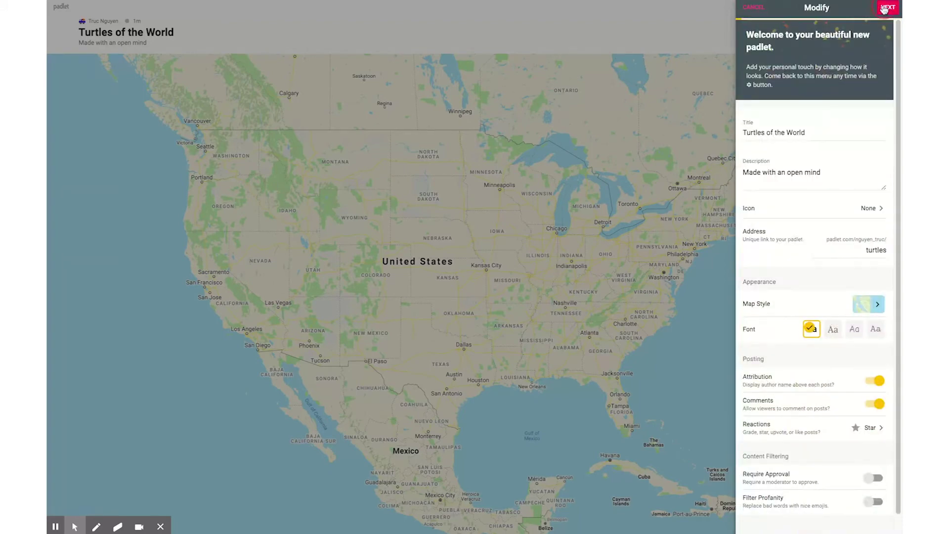
# Start posting, zoom in around Kennewick, then zoom back out to the contiguous US
pyautogui.click(824, 126)
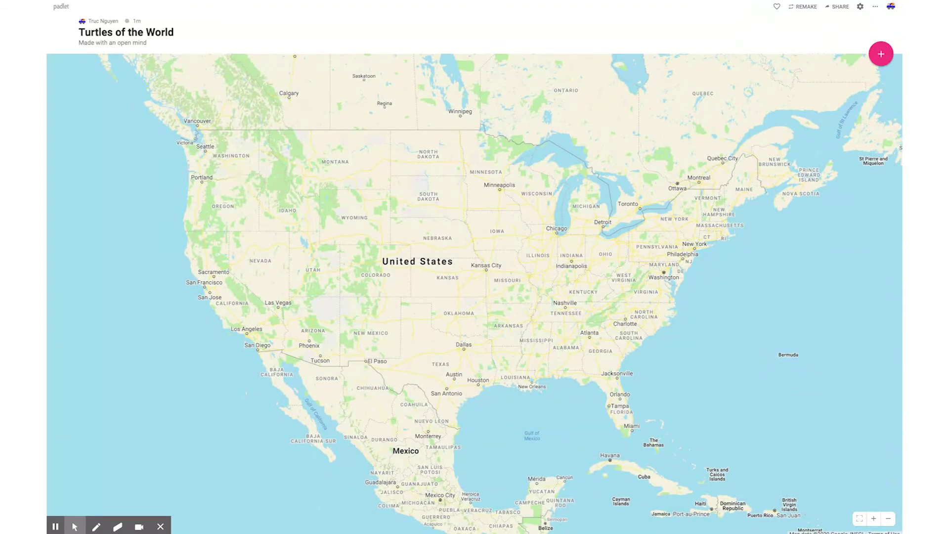
pyautogui.doubleClick(236, 175)
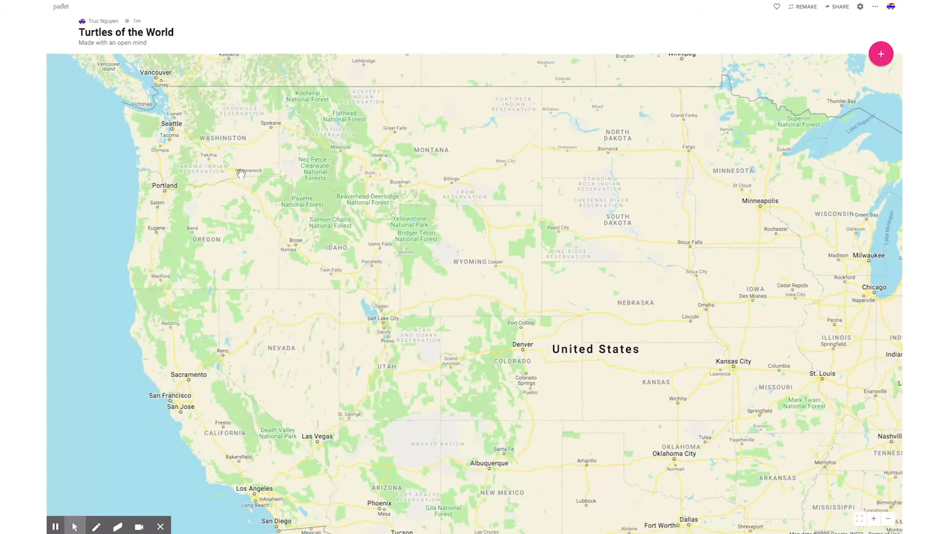
pyautogui.doubleClick(235, 171)
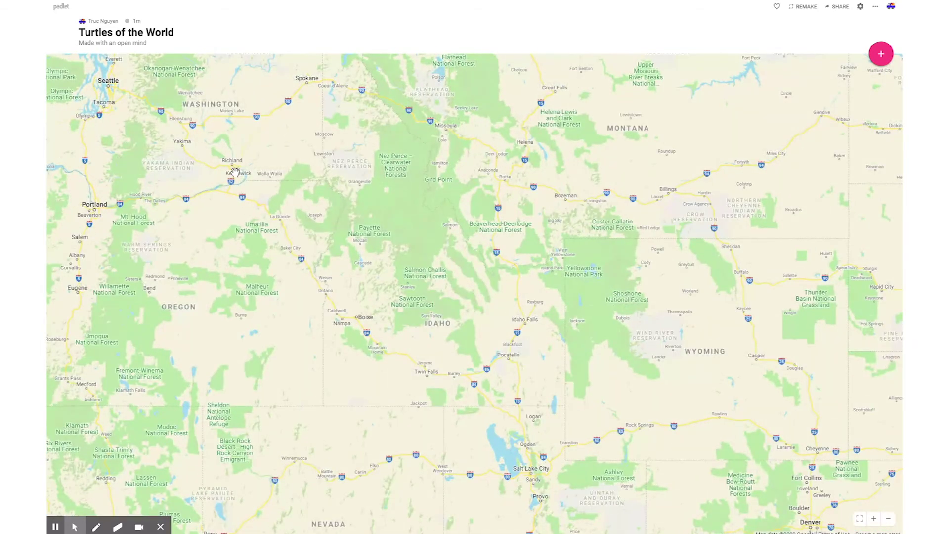
pyautogui.doubleClick(224, 164)
pyautogui.doubleClick(245, 176)
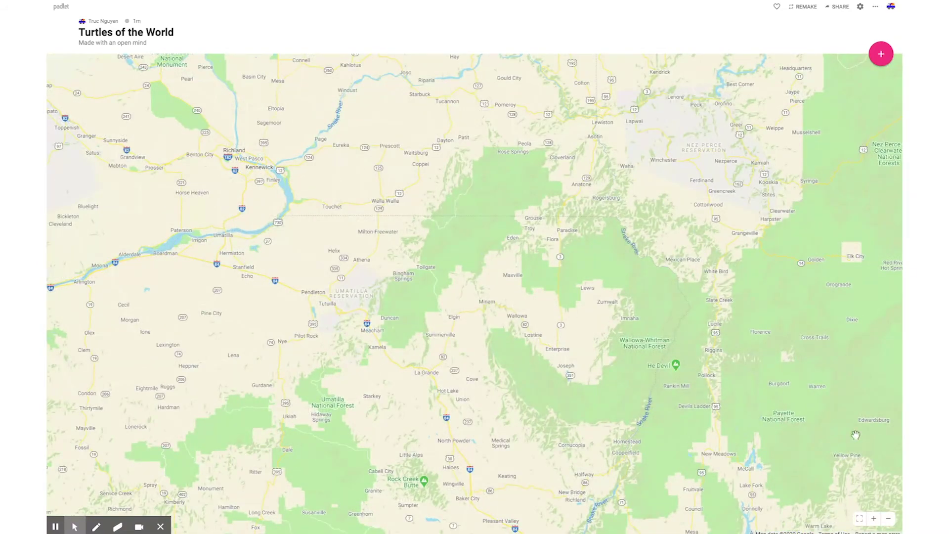
pyautogui.click(890, 520)
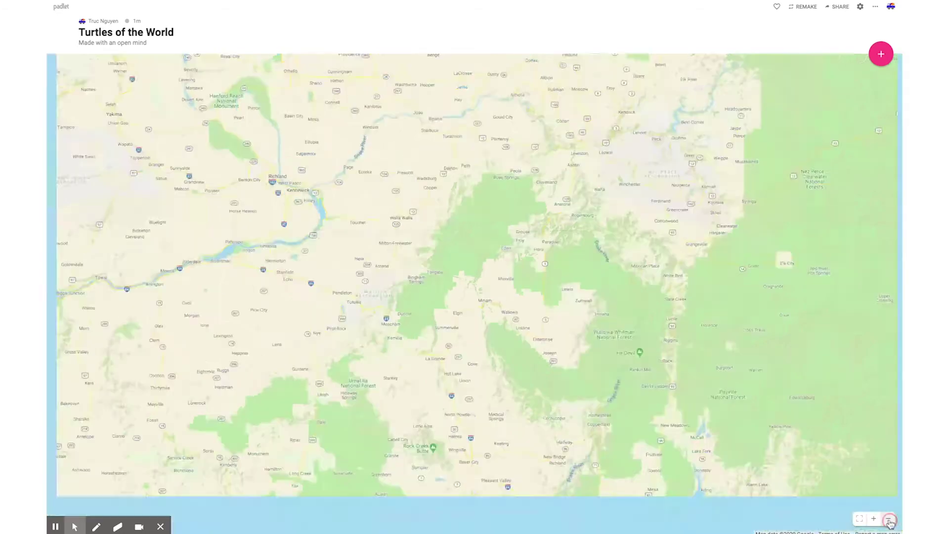
pyautogui.click(889, 521)
pyautogui.click(889, 520)
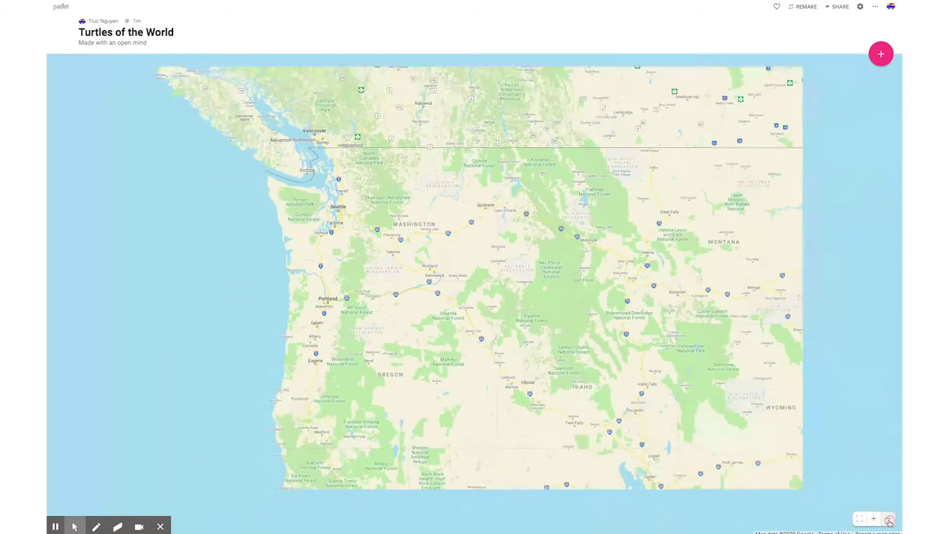
pyautogui.click(889, 520)
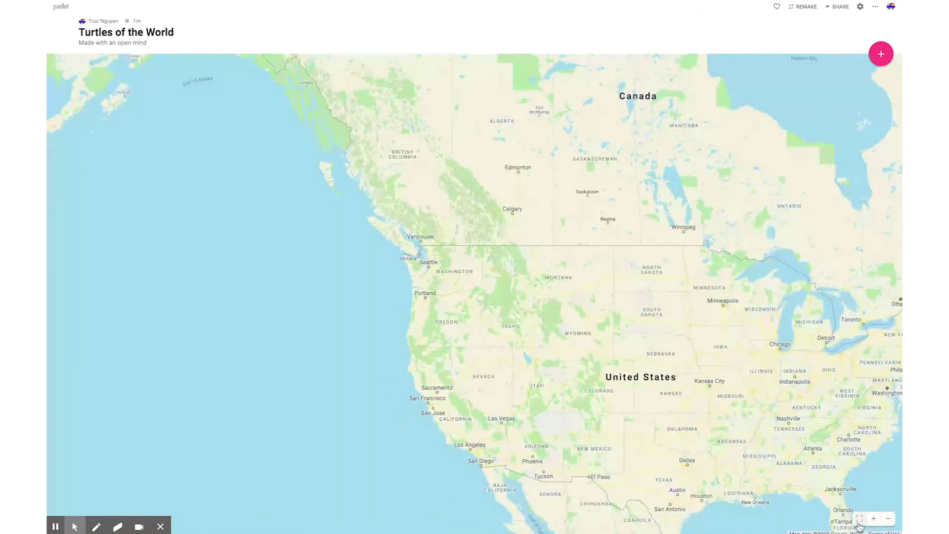
pyautogui.click(859, 519)
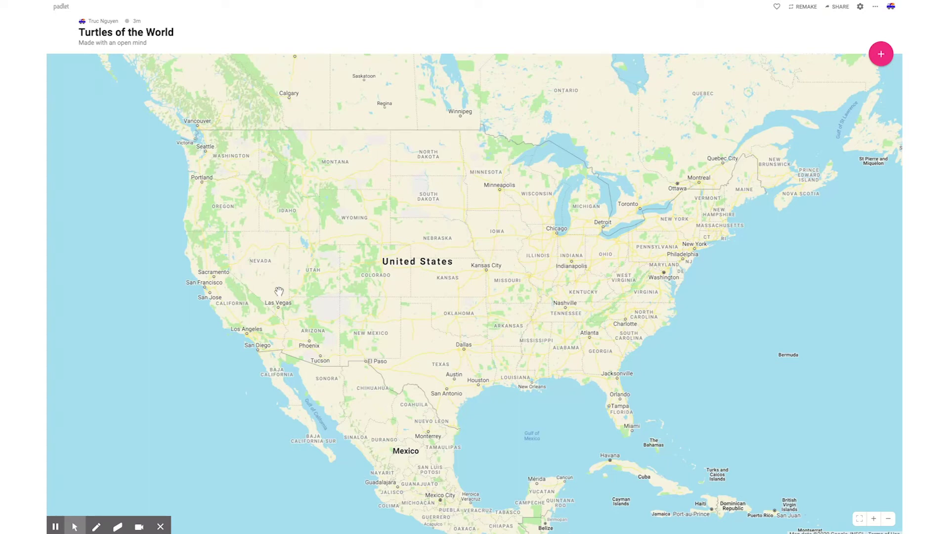
# Pan the map to the central Pacific and zoom in on the Hawaiian Islands
pyautogui.click(213, 363)
pyautogui.moveTo(213, 363); pyautogui.dragTo(601, 231)
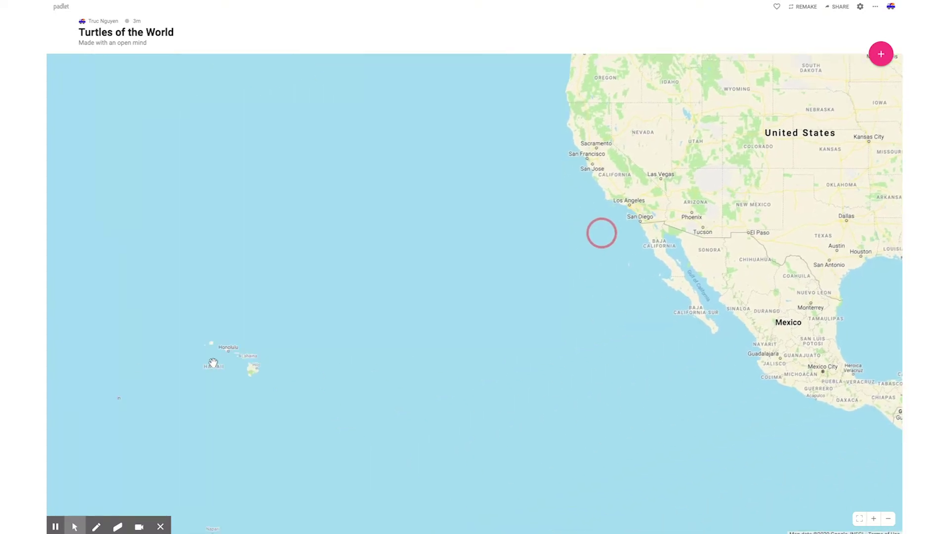
pyautogui.moveTo(393, 302); pyautogui.dragTo(604, 235)
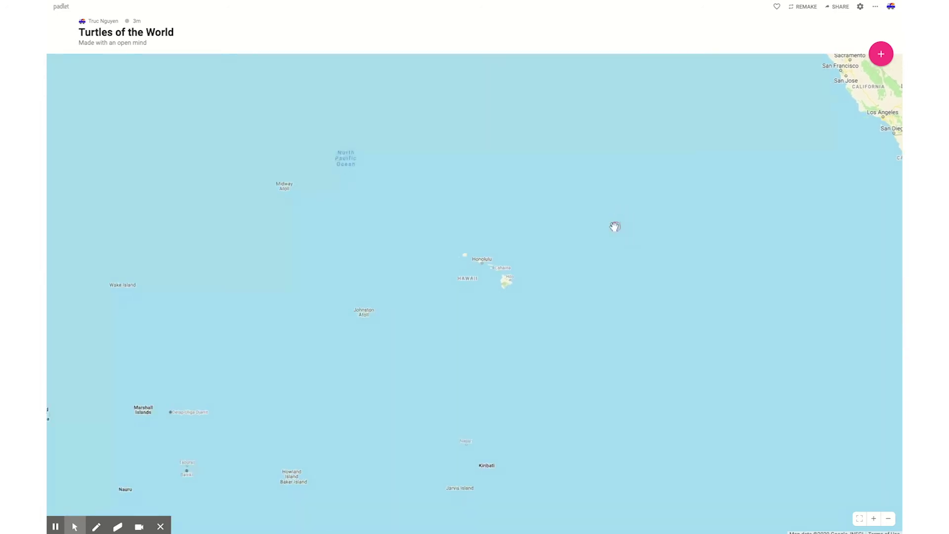
pyautogui.click(889, 518)
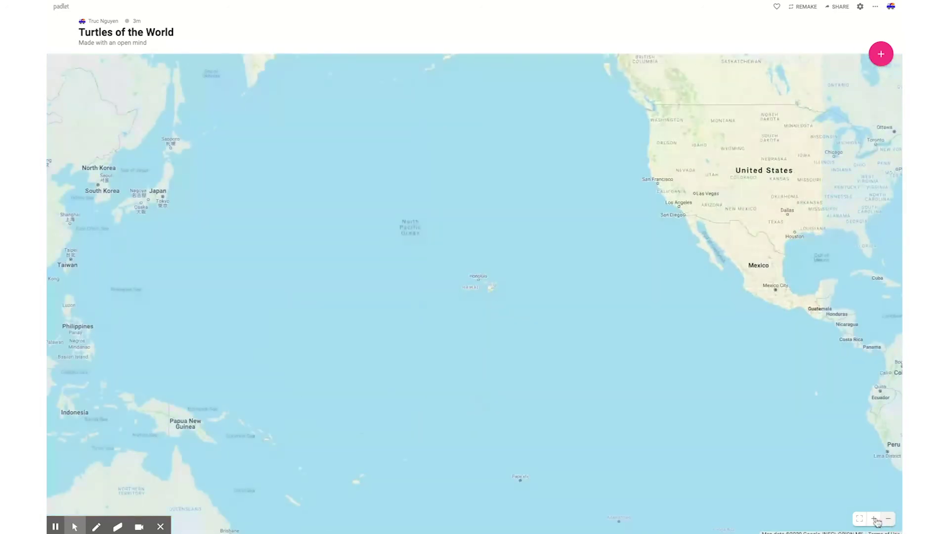
pyautogui.click(873, 519)
pyautogui.click(874, 519)
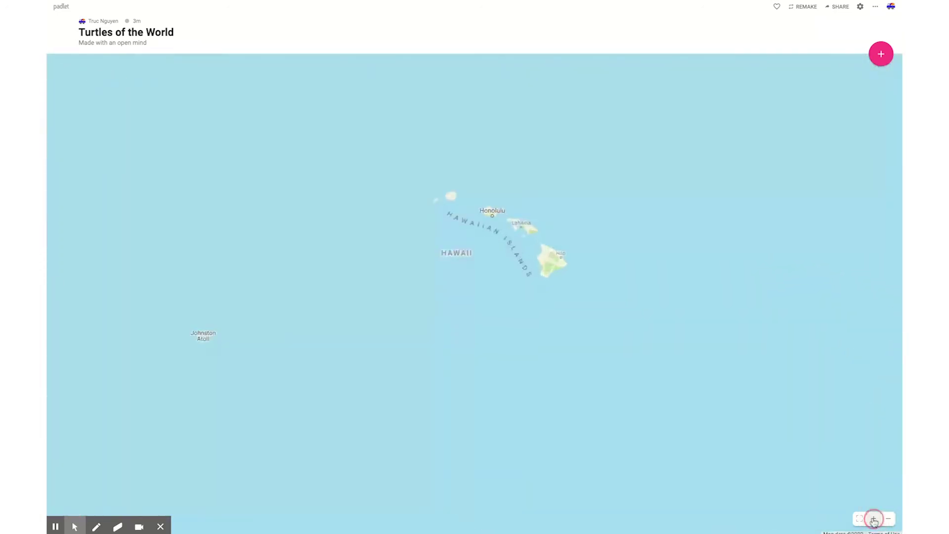
pyautogui.moveTo(756, 244); pyautogui.dragTo(709, 293)
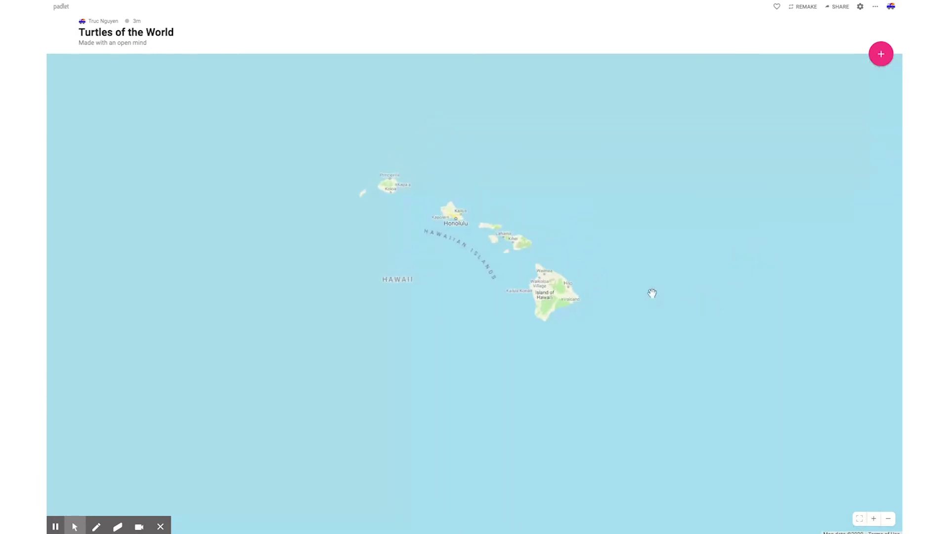
pyautogui.click(881, 56)
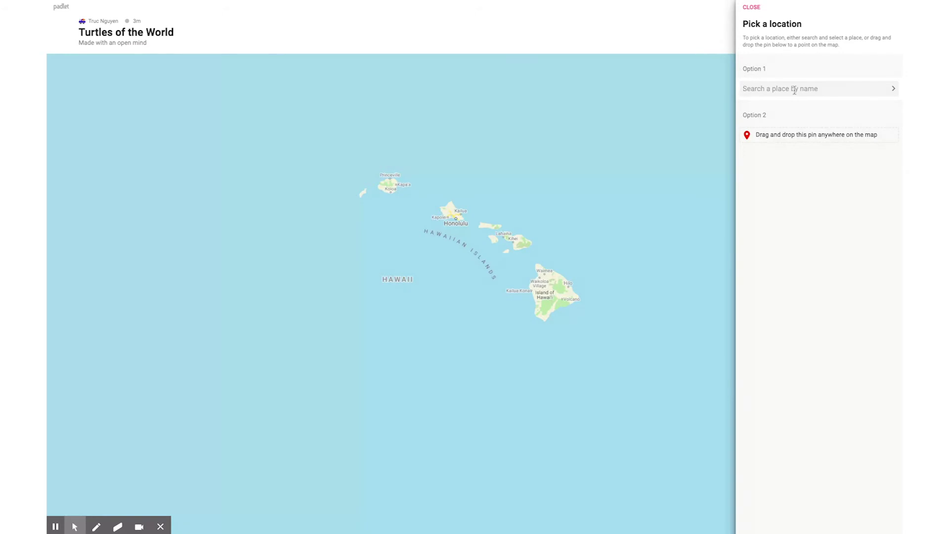
pyautogui.write('Turtle Bay')
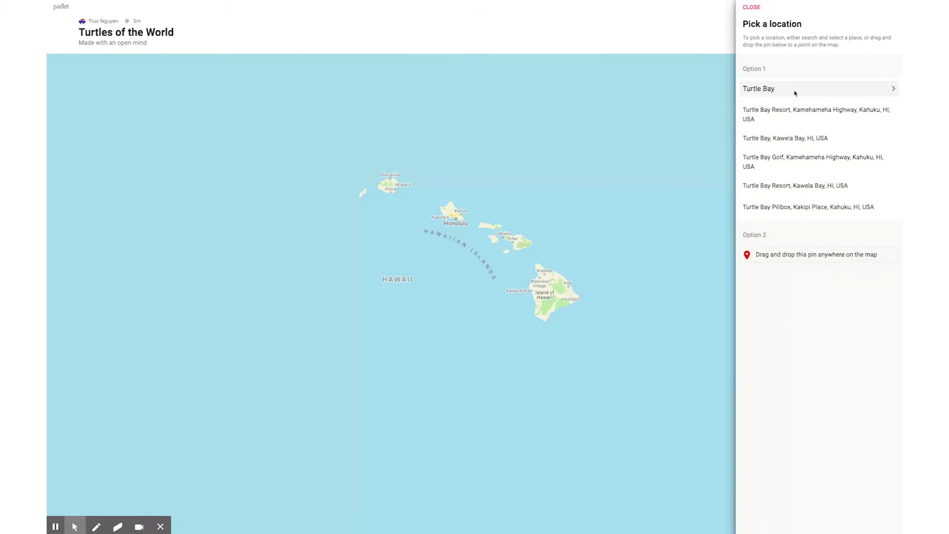
# Pin the post at Turtle Bay Resort, Kahuku, and publish its green sea turtle note
pyautogui.click(789, 116)
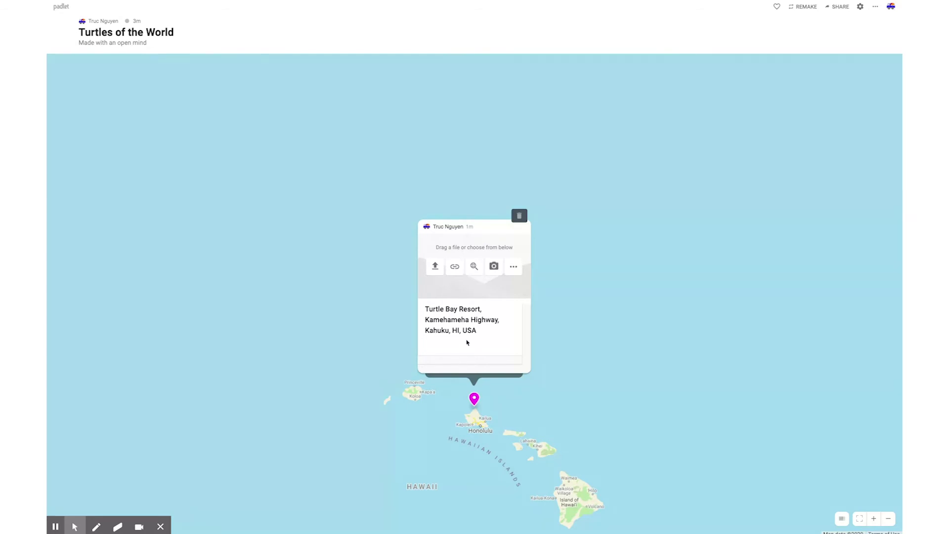
pyautogui.write('Saw some')
pyautogui.write(' turtles. Mostly green')
pyautogui.write(' sea turtles')
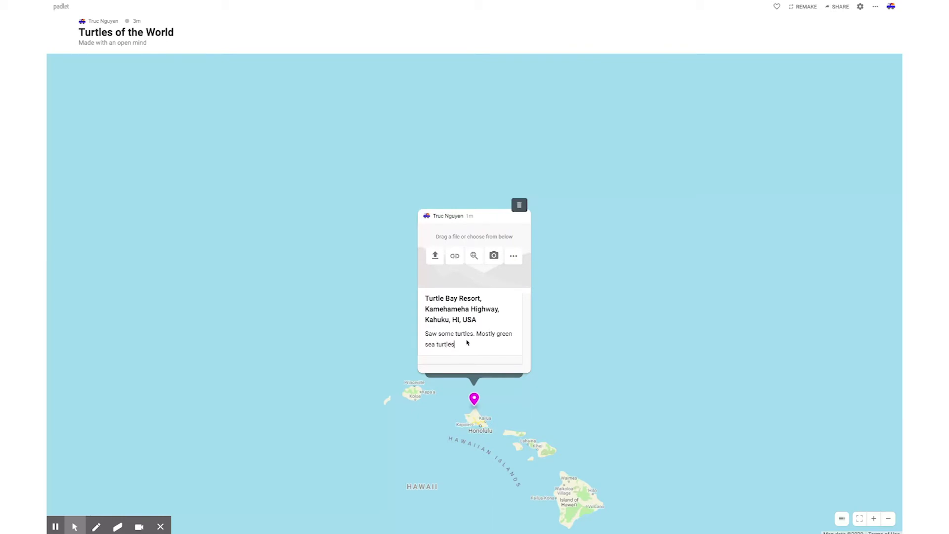
pyautogui.press('Return')
pyautogui.press('BackSpace')
pyautogui.click(407, 333)
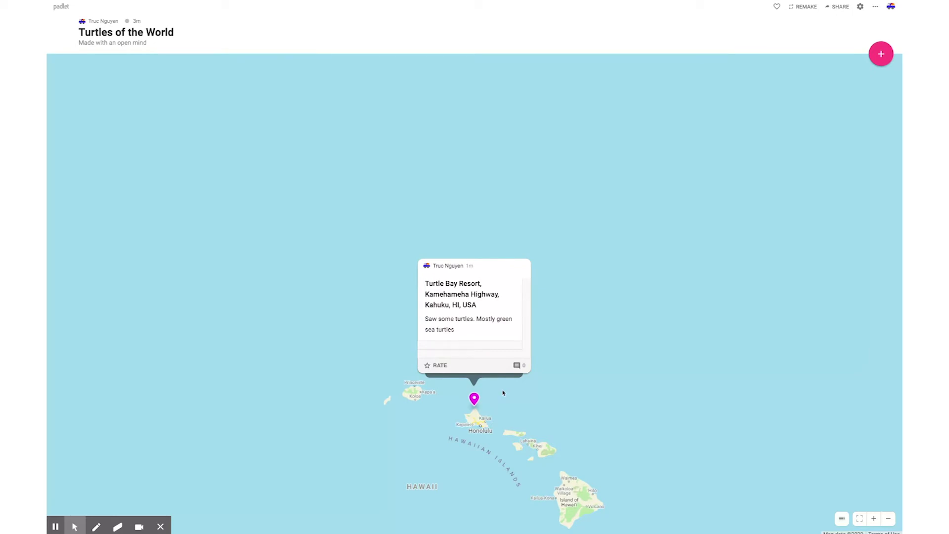
# Add a post pinned at Punalu'u Beach, Hawaii, reading 'Saw green sea turtle here!'
pyautogui.click(881, 54)
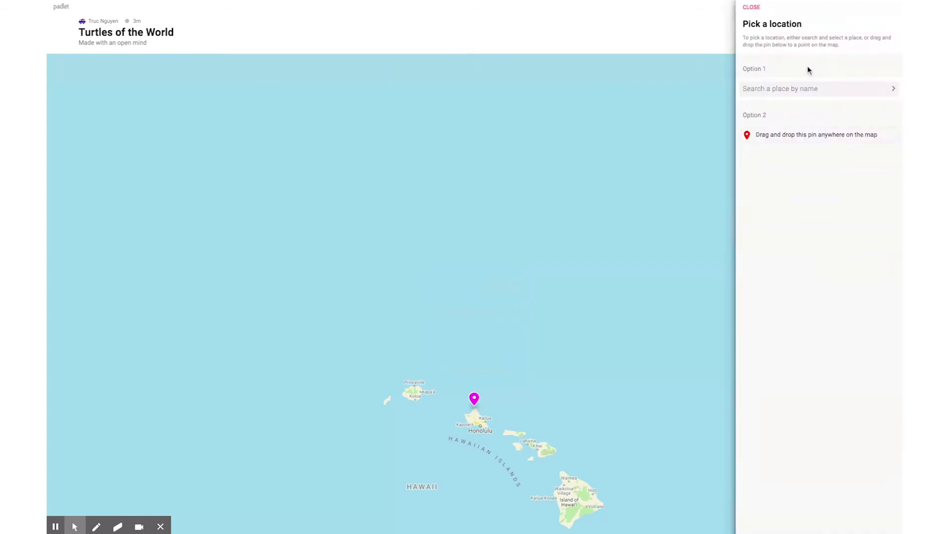
pyautogui.write('black sand ')
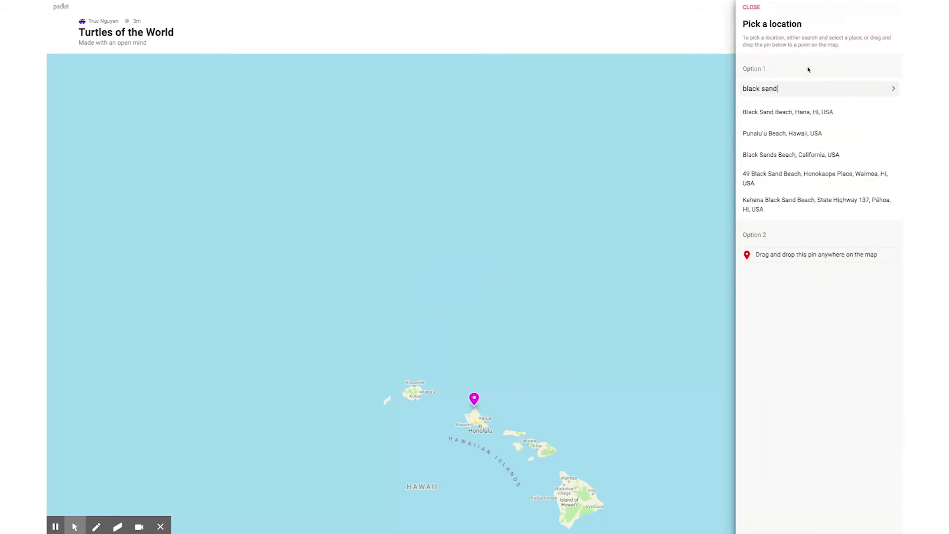
pyautogui.write('beach')
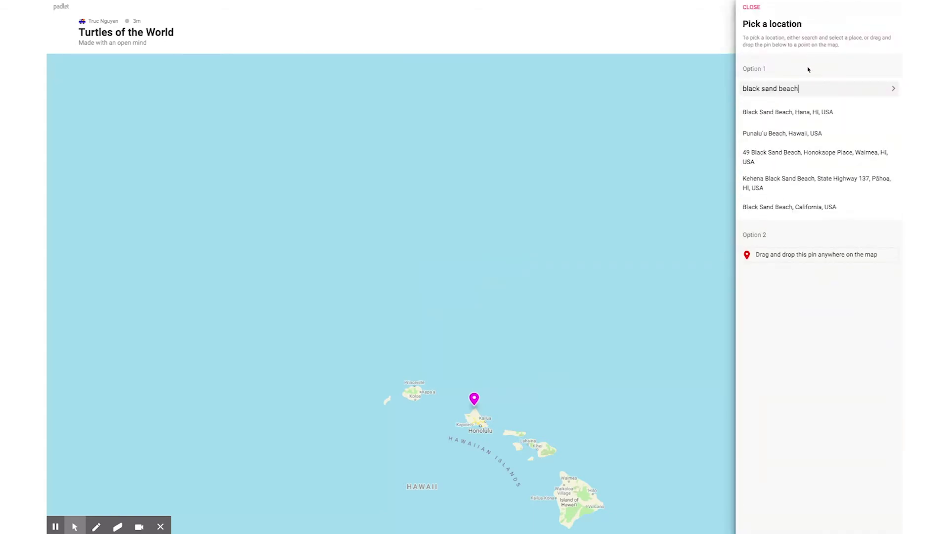
pyautogui.click(782, 134)
pyautogui.write('Saw green sea turtle here!')
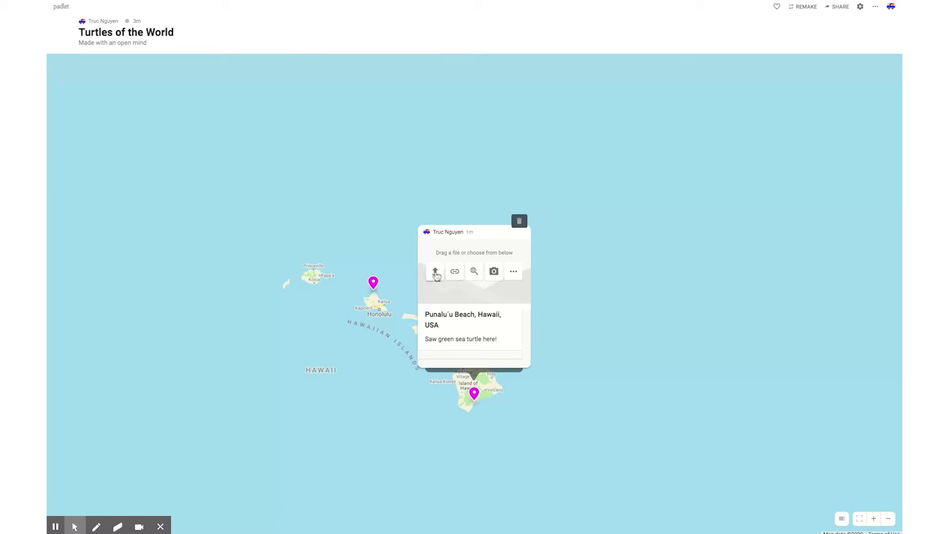
# Attach the black-sand turtle photo found by image-searching 'Green sea turtle punaluu'
pyautogui.click(473, 271)
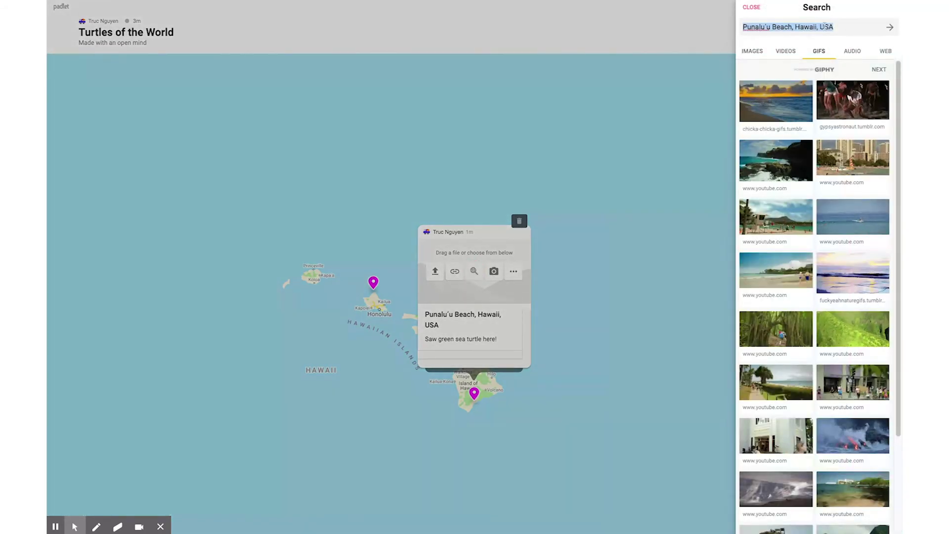
pyautogui.write('Green')
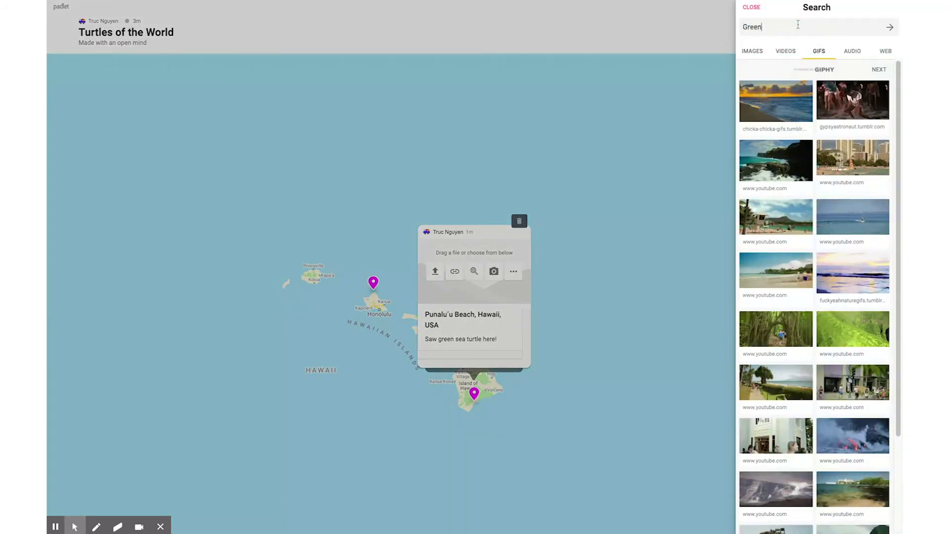
pyautogui.write(' sea turtle')
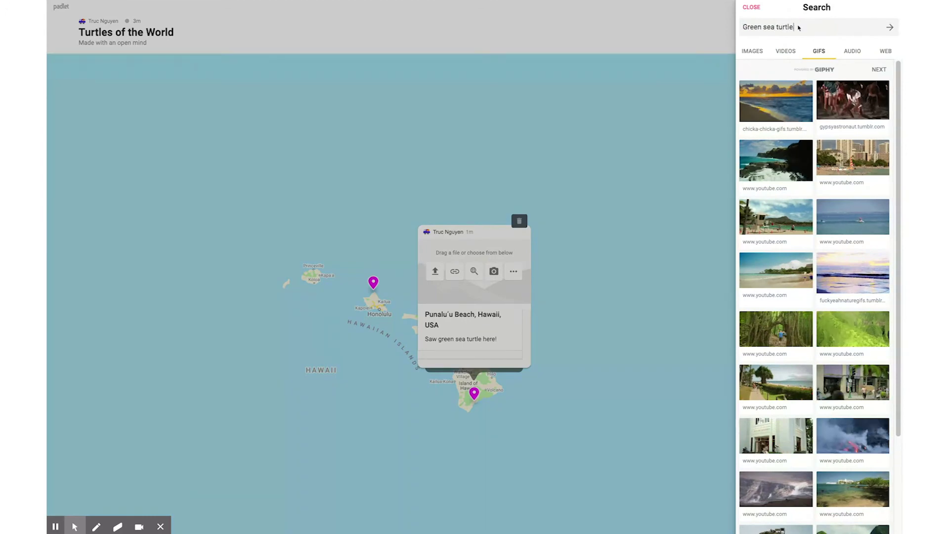
pyautogui.press('Return')
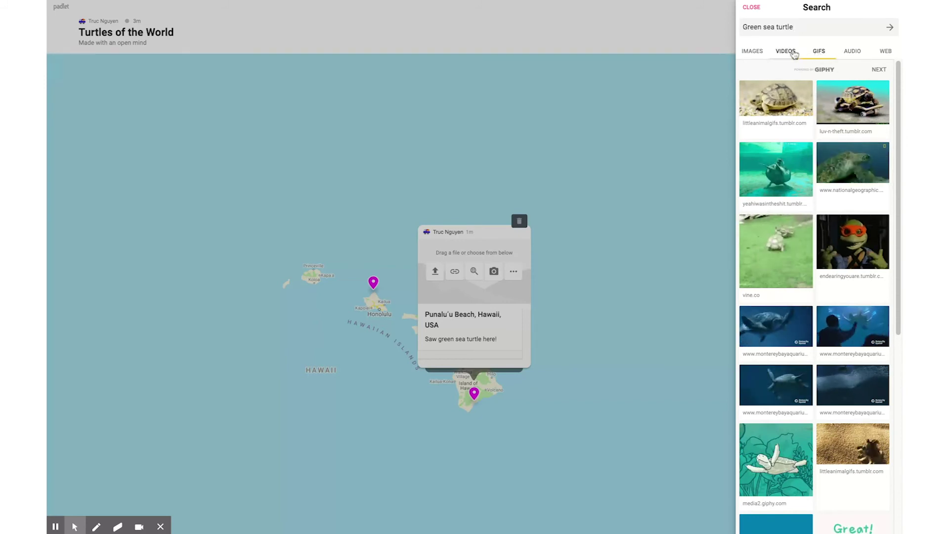
pyautogui.click(752, 52)
pyautogui.write('pun')
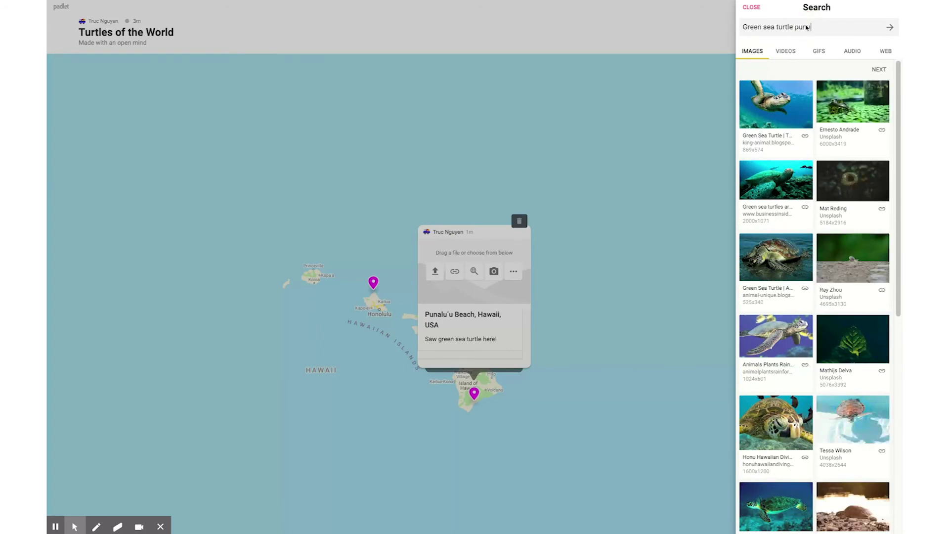
pyautogui.write('luu')
pyautogui.press('Return')
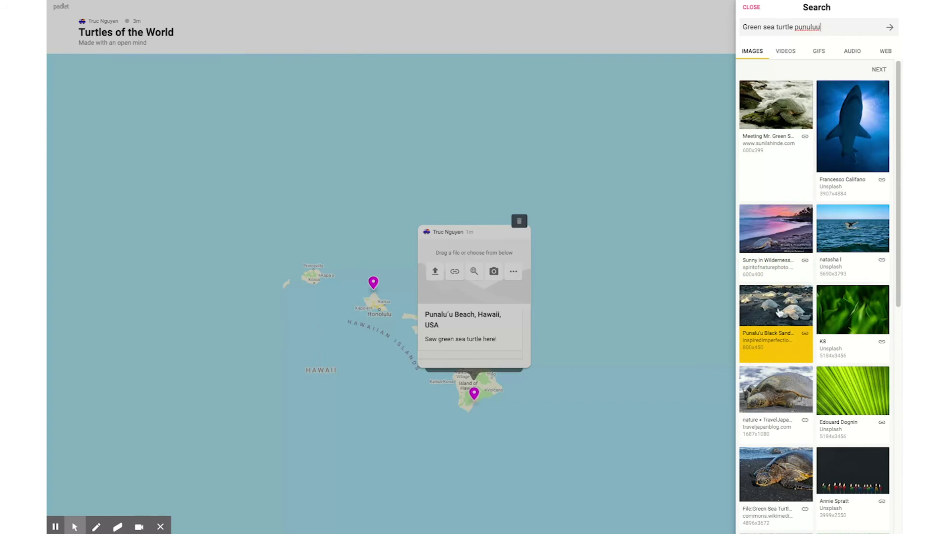
pyautogui.click(780, 313)
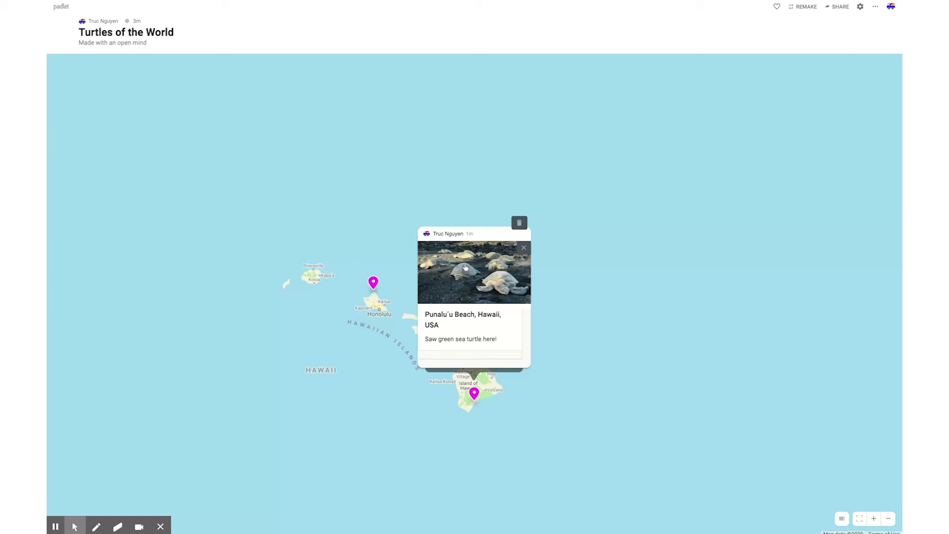
# Publish the Punalu'u post, preview both pins' posts, and close the popups
pyautogui.click(558, 282)
pyautogui.click(340, 374)
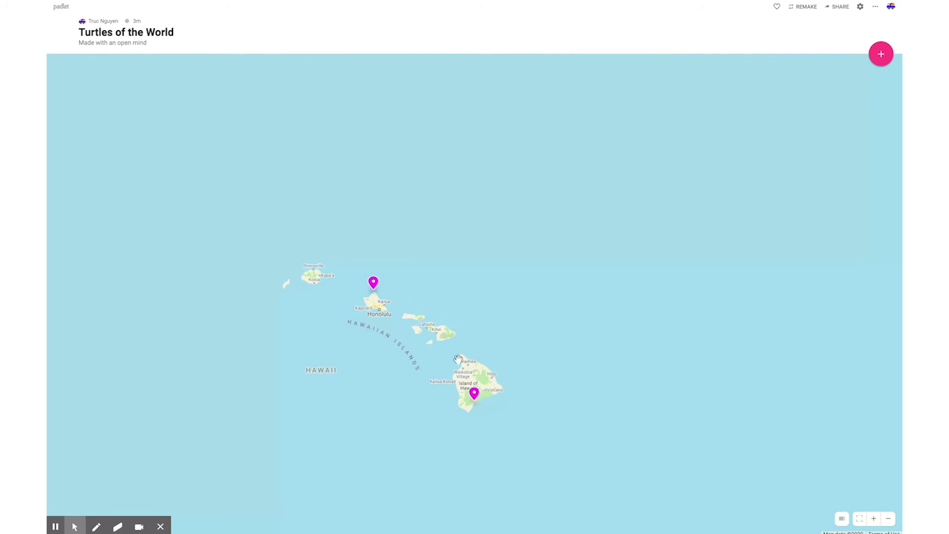
pyautogui.click(373, 283)
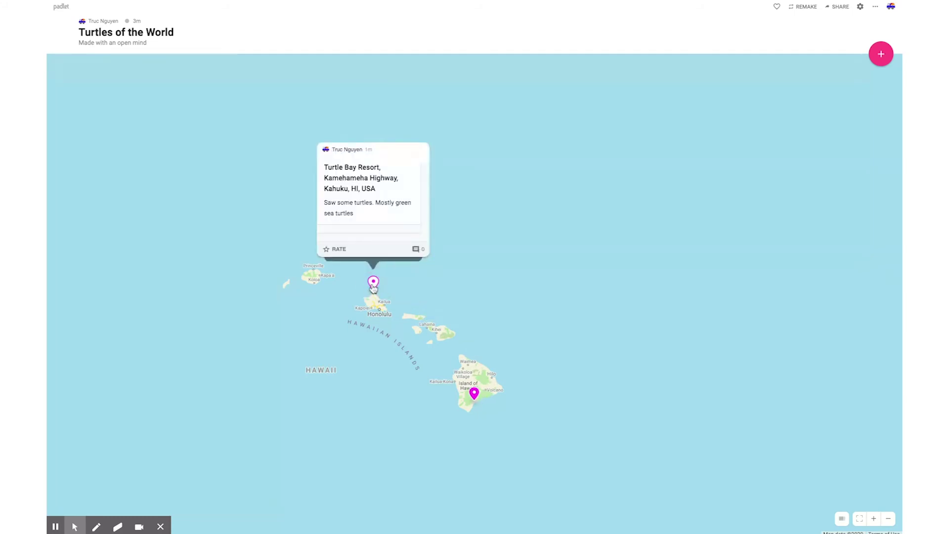
pyautogui.click(476, 394)
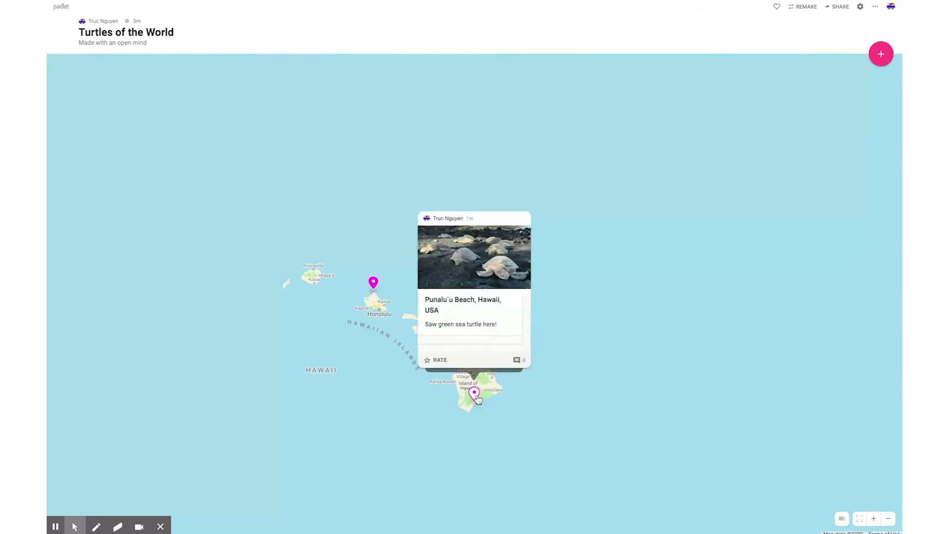
pyautogui.click(554, 411)
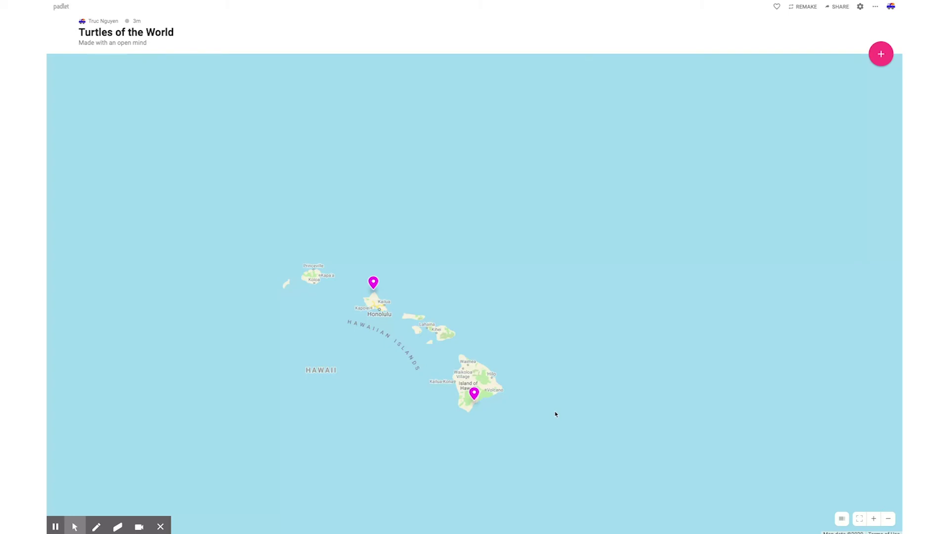
# Zoom the map out four levels to the whole-world view
pyautogui.click(889, 521)
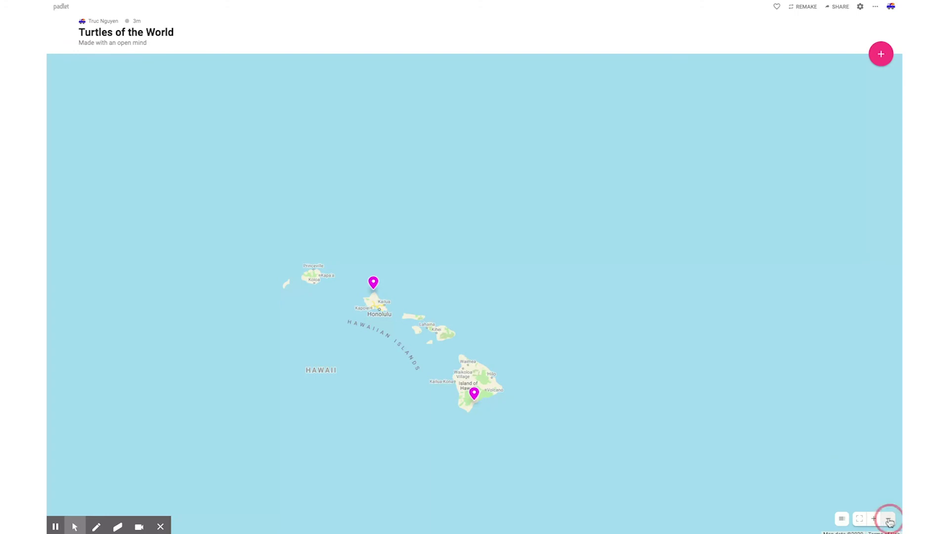
pyautogui.click(889, 520)
pyautogui.click(889, 519)
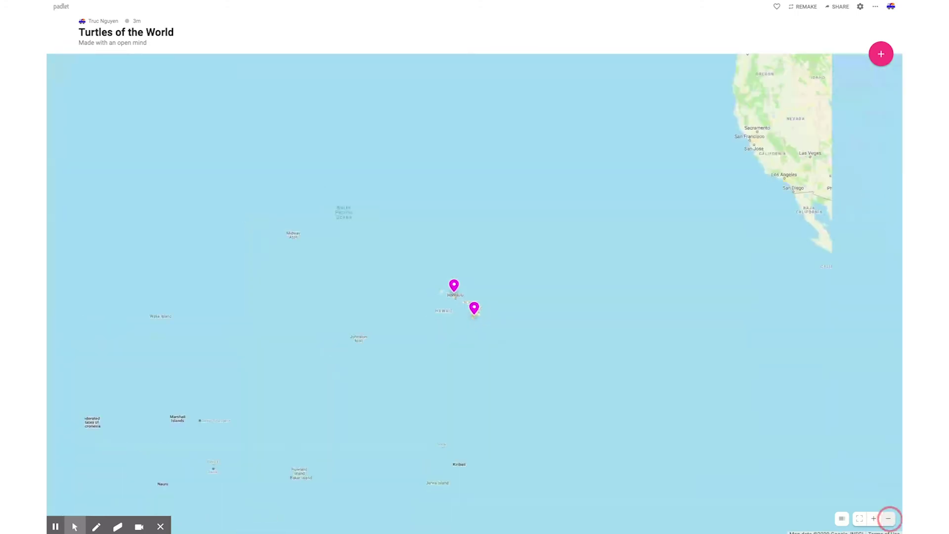
pyautogui.click(889, 519)
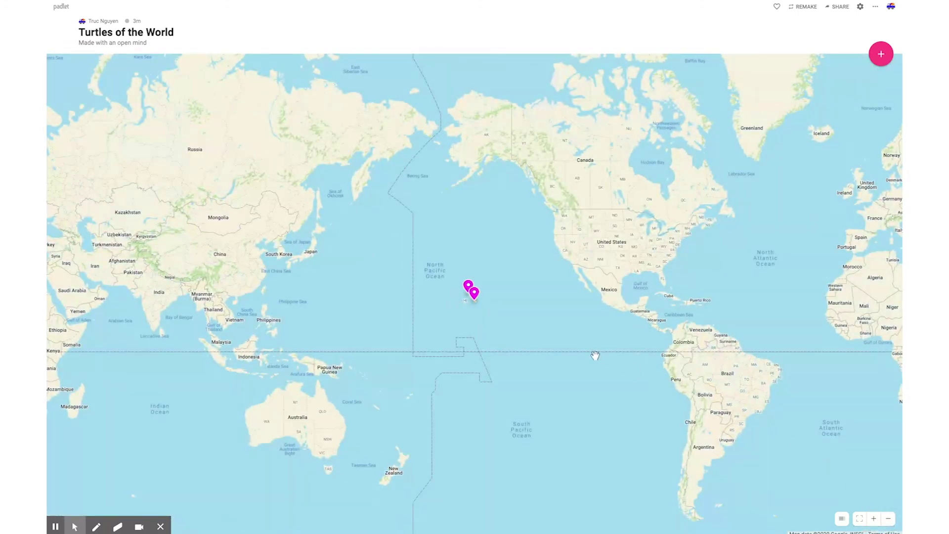